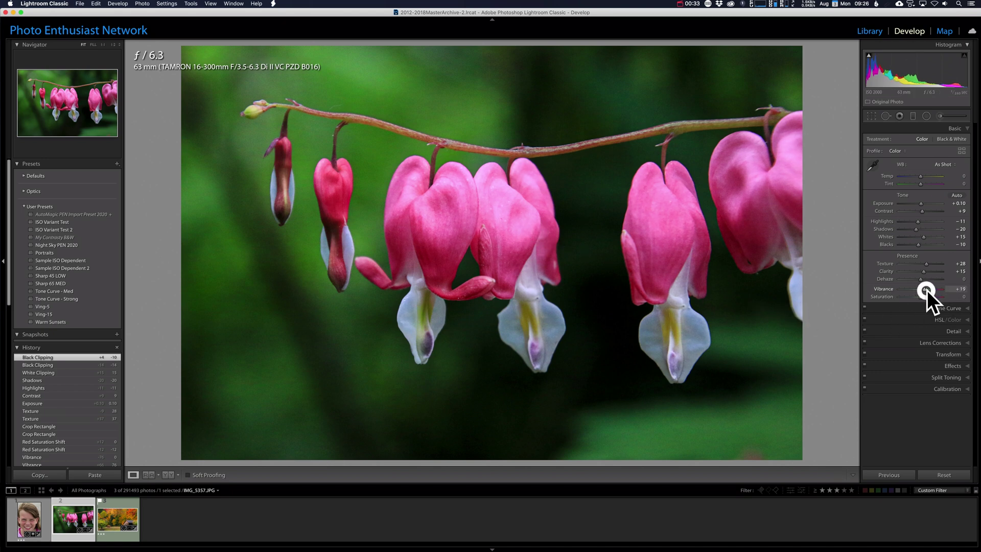
# Try overall saturation at +9, then reset vibrance and saturation back to 0
pyautogui.moveTo(925, 297); pyautogui.dragTo(925, 296)
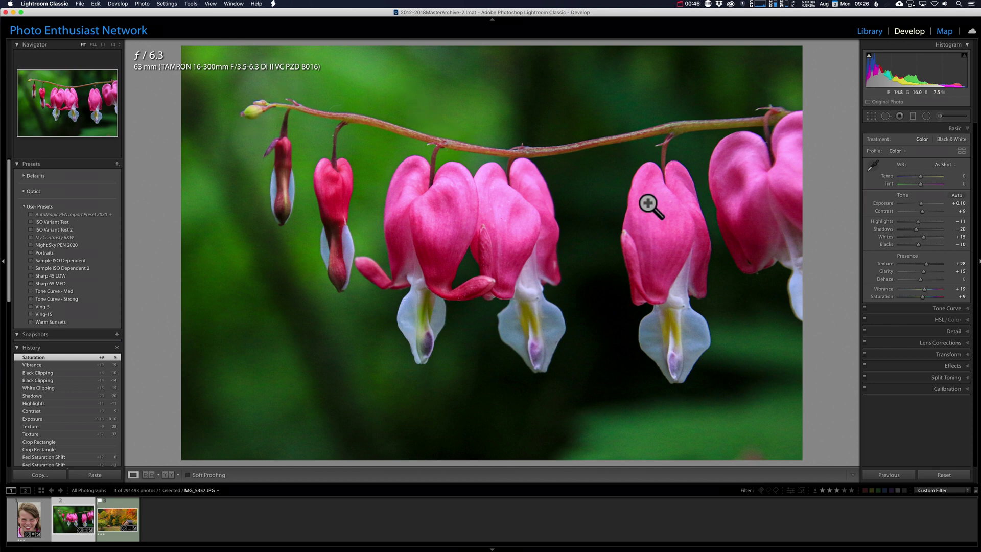
pyautogui.doubleClick(884, 289)
pyautogui.doubleClick(883, 297)
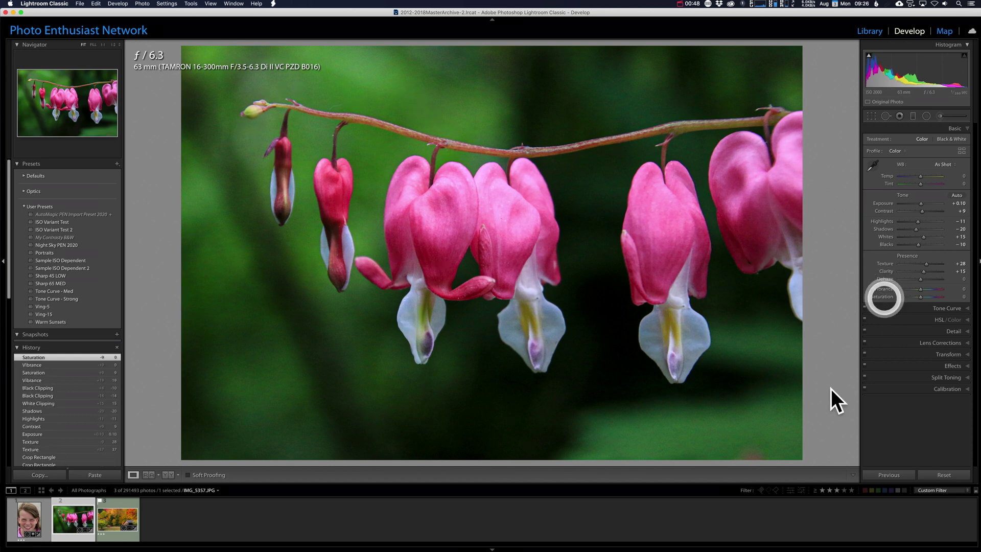
# In HSL Color mode, set the Red swatch to Hue -12, Saturation +12, Luminance -2
pyautogui.click(967, 320)
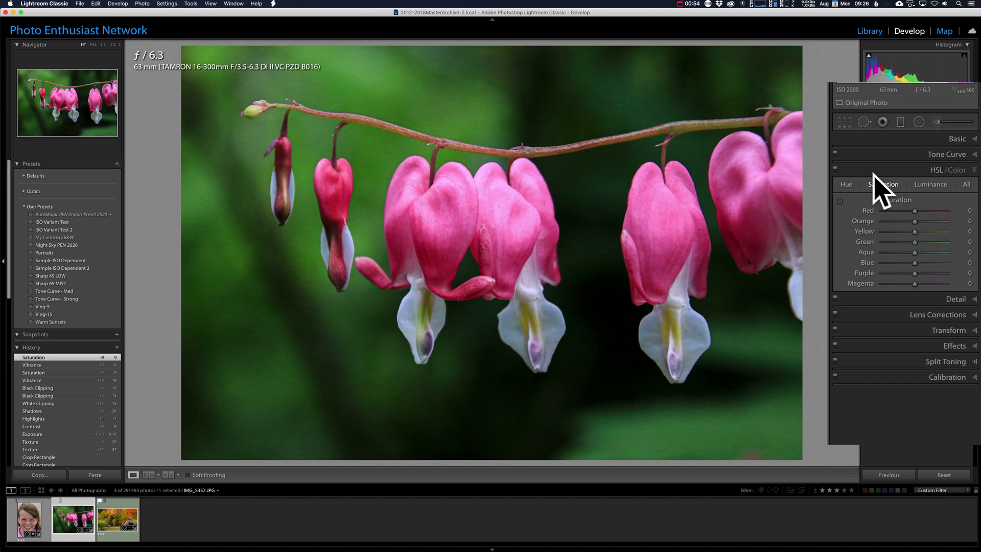
pyautogui.click(957, 170)
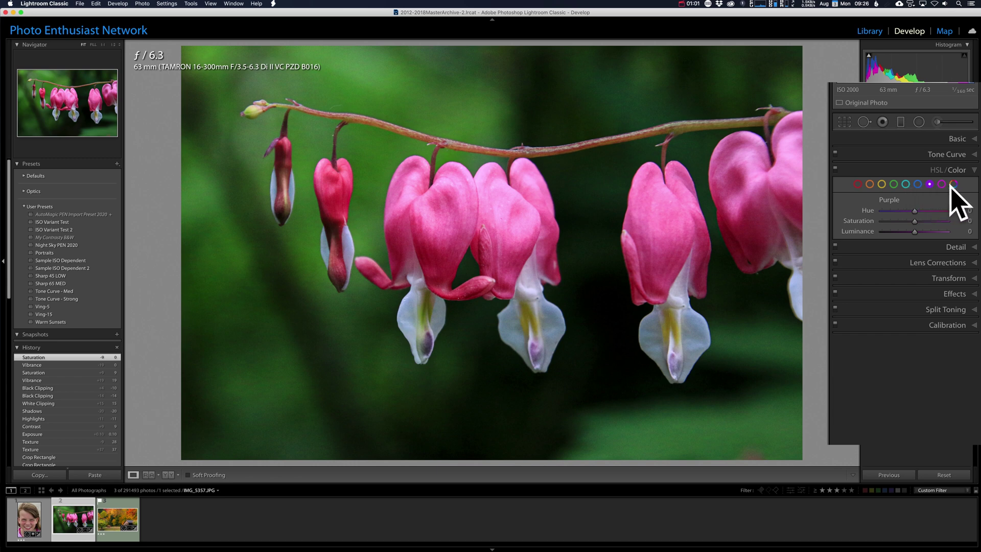
pyautogui.click(858, 184)
pyautogui.moveTo(915, 211)
pyautogui.mouseDown()
pyautogui.moveTo(941, 214)
pyautogui.moveTo(863, 214)
pyautogui.moveTo(915, 221)
pyautogui.moveTo(890, 220)
pyautogui.moveTo(949, 209)
pyautogui.moveTo(907, 210)
pyautogui.mouseUp()
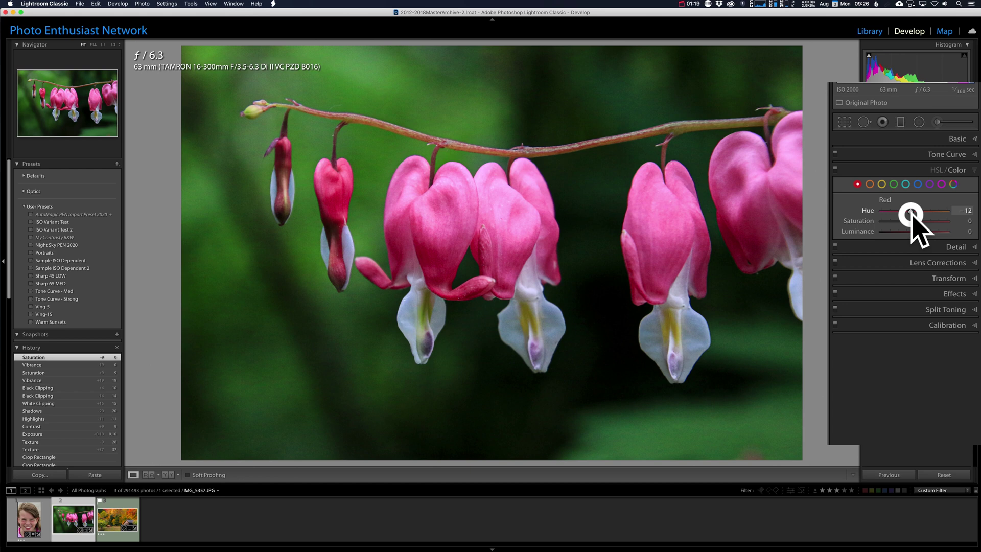
pyautogui.moveTo(911, 213)
pyautogui.mouseDown()
pyautogui.moveTo(926, 225)
pyautogui.moveTo(917, 228)
pyautogui.mouseUp()
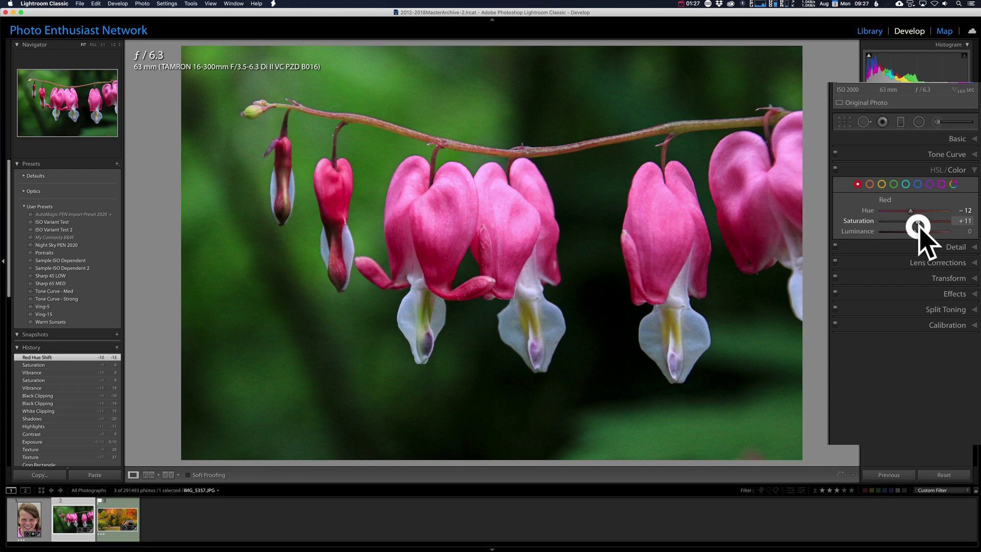
pyautogui.moveTo(920, 230)
pyautogui.mouseDown()
pyautogui.moveTo(907, 233)
pyautogui.moveTo(923, 233)
pyautogui.mouseUp()
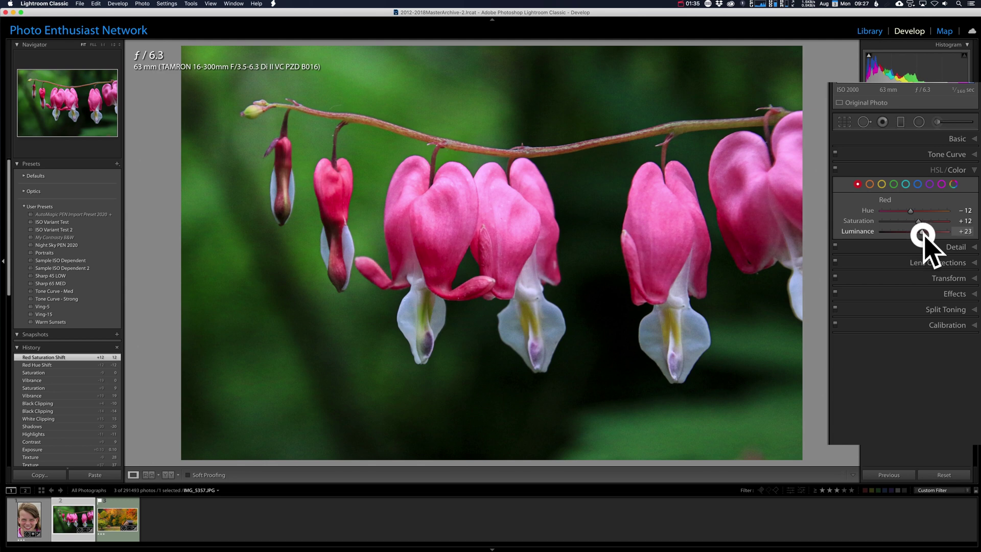
pyautogui.moveTo(918, 233); pyautogui.dragTo(908, 233)
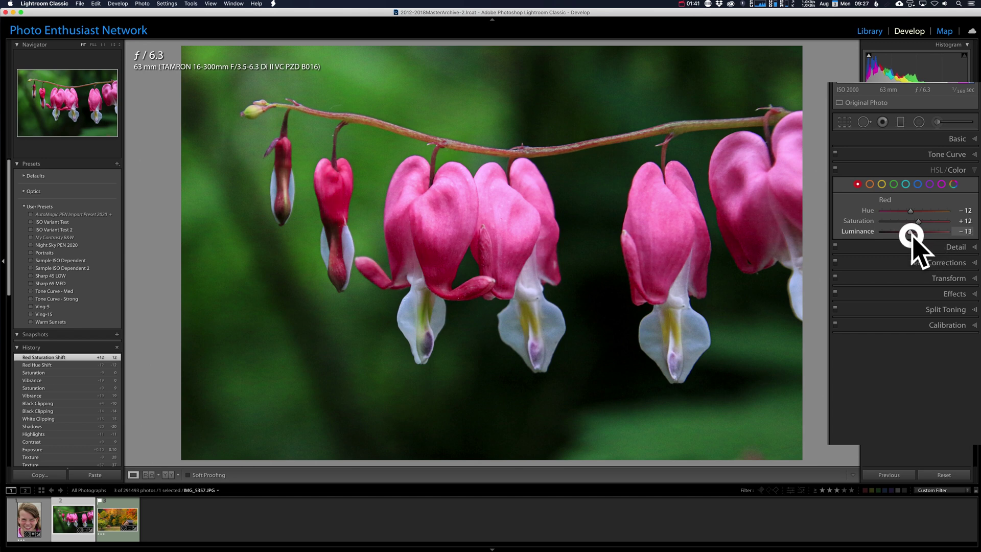
pyautogui.moveTo(914, 234); pyautogui.dragTo(915, 234)
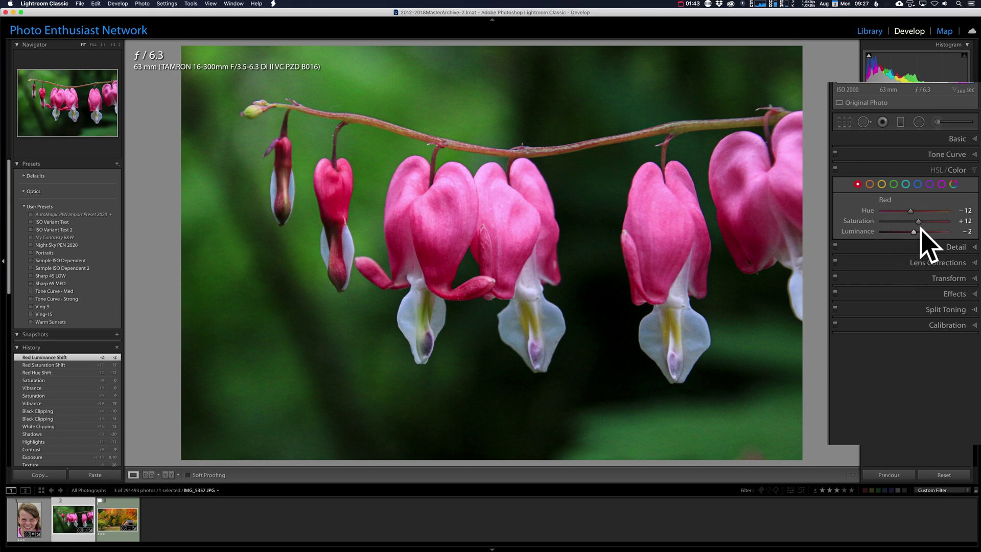
# Try a Magenta hue shift, reset it to 0, and show the Saturation view
pyautogui.click(942, 184)
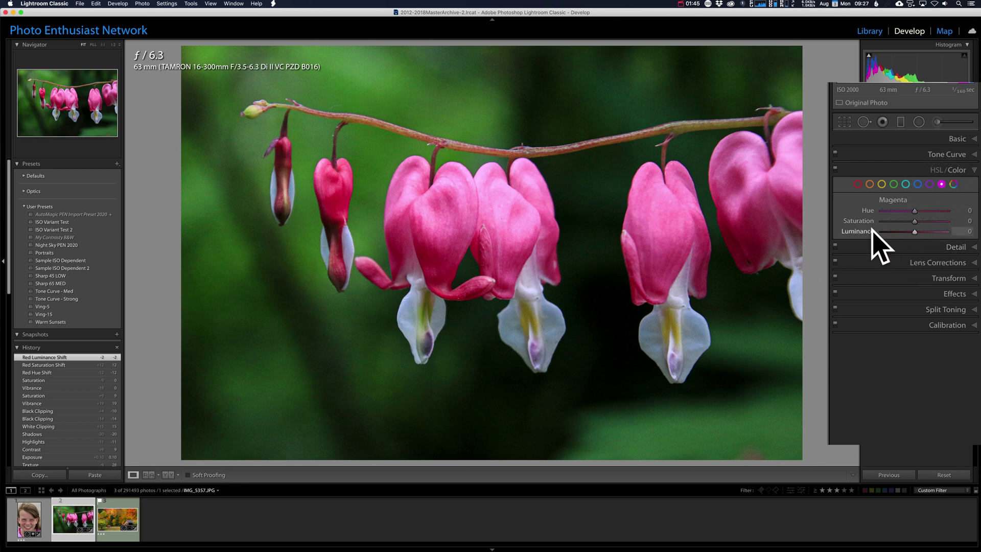
pyautogui.moveTo(914, 211)
pyautogui.mouseDown()
pyautogui.moveTo(888, 211)
pyautogui.moveTo(930, 214)
pyautogui.moveTo(874, 212)
pyautogui.moveTo(910, 213)
pyautogui.mouseUp()
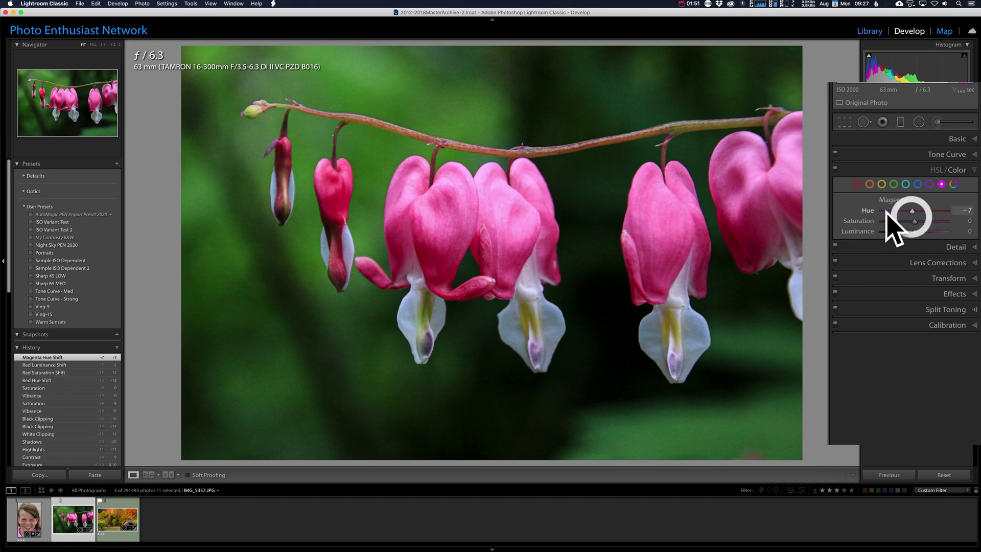
pyautogui.doubleClick(863, 211)
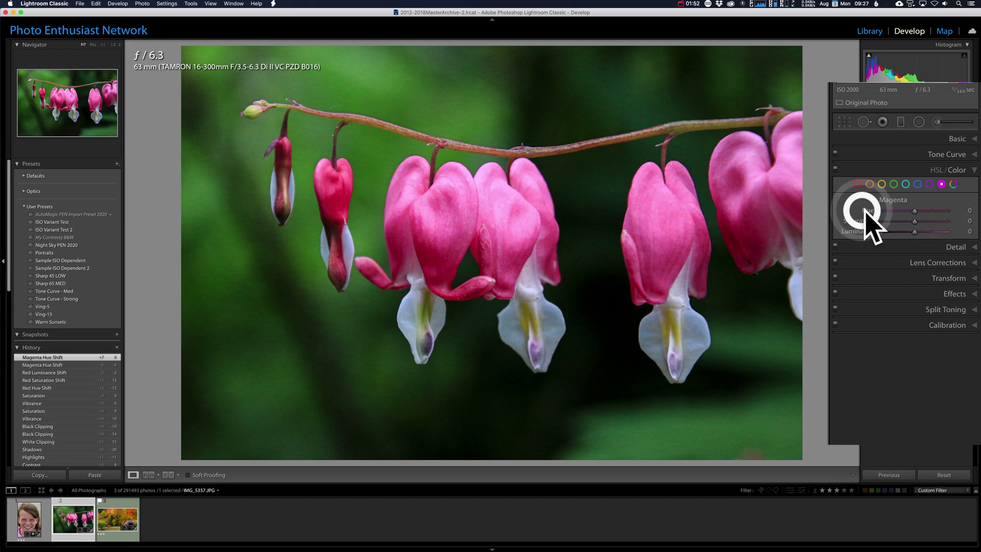
pyautogui.click(935, 170)
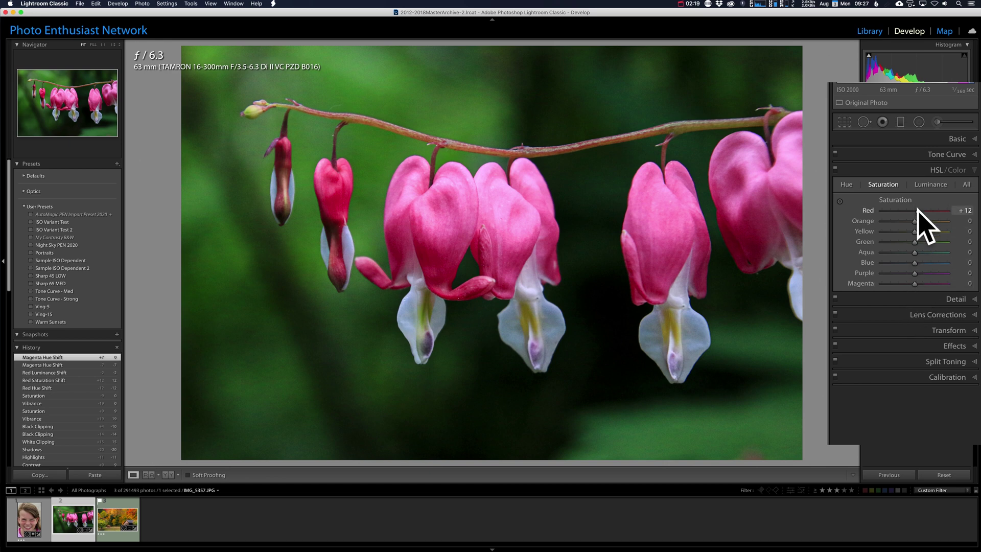
# Drag on the pink flower with the Targeted Adjustment Tool to set Magenta saturation to +9
pyautogui.click(841, 201)
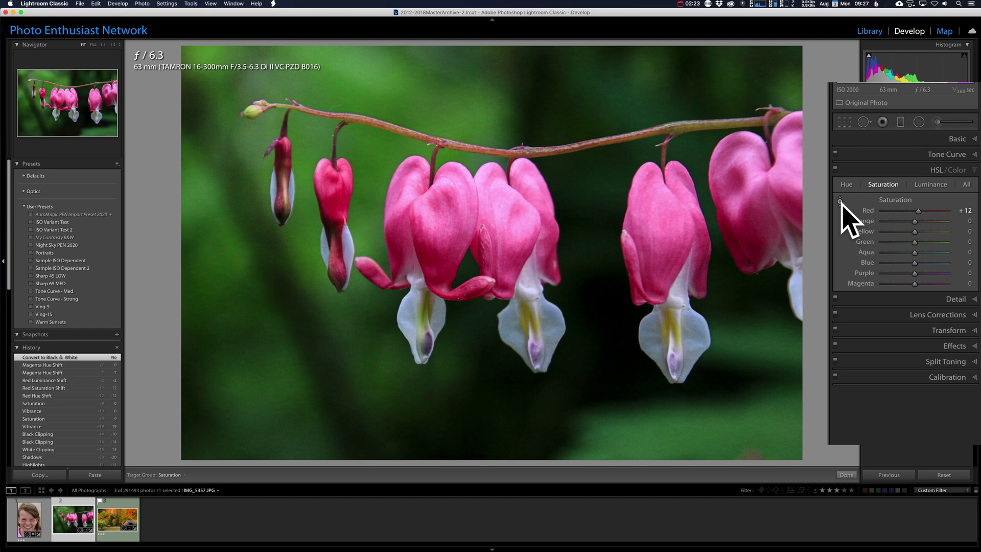
pyautogui.click(670, 226)
pyautogui.moveTo(669, 226); pyautogui.dragTo(672, 205)
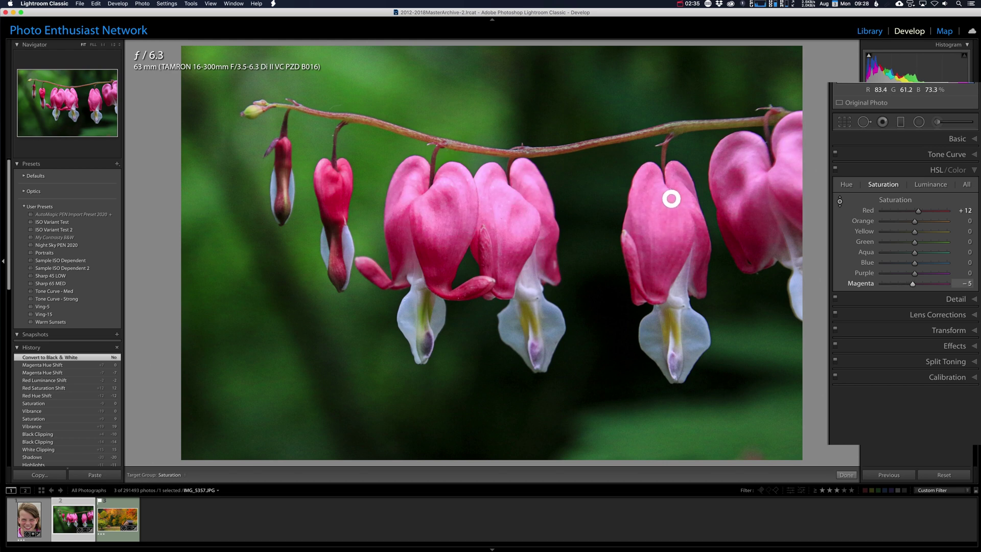
pyautogui.moveTo(672, 194); pyautogui.dragTo(672, 194)
pyautogui.moveTo(673, 181); pyautogui.dragTo(668, 224)
# Raise Red saturation to +13 on the flower and lower Green saturation to -34
pyautogui.click(657, 275)
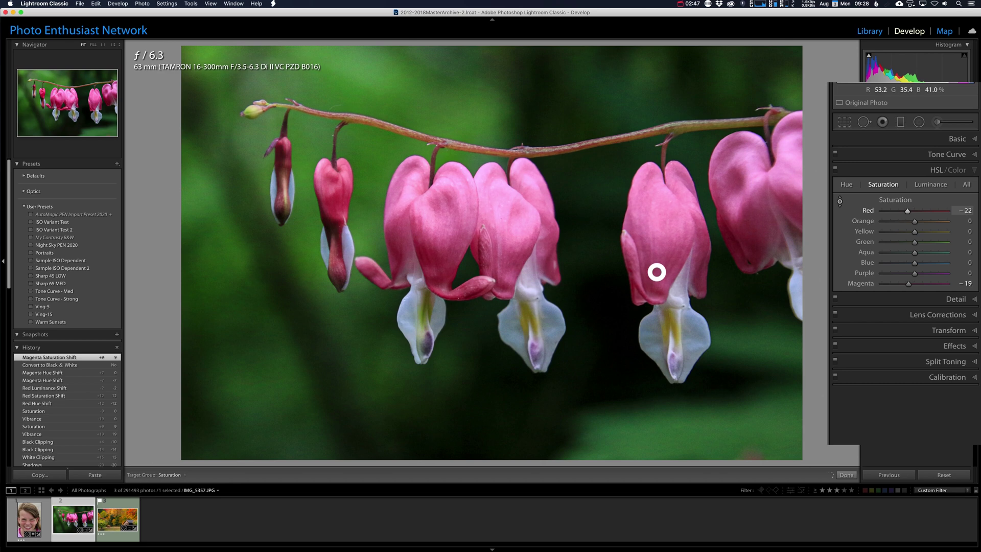
pyautogui.moveTo(658, 270); pyautogui.dragTo(659, 266)
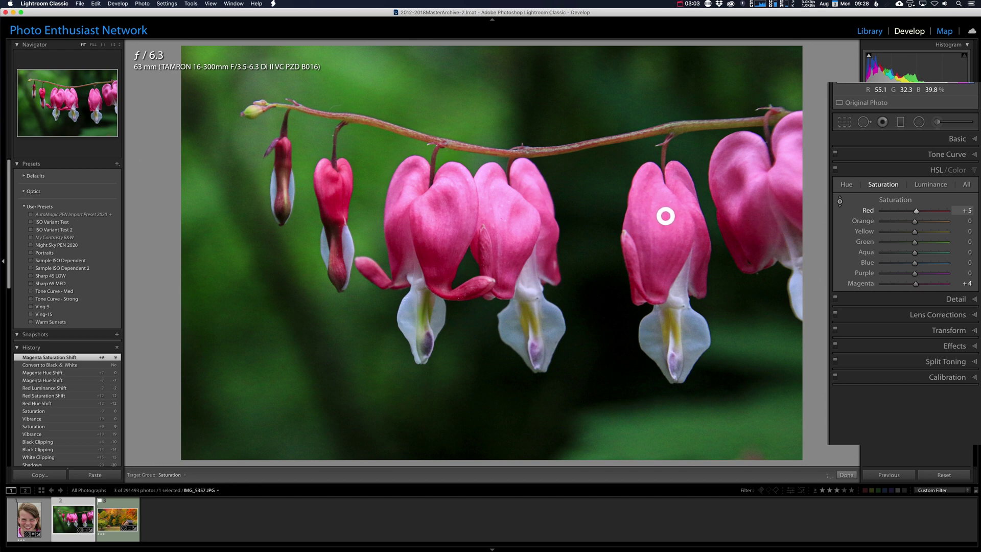
pyautogui.moveTo(667, 210); pyautogui.dragTo(666, 210)
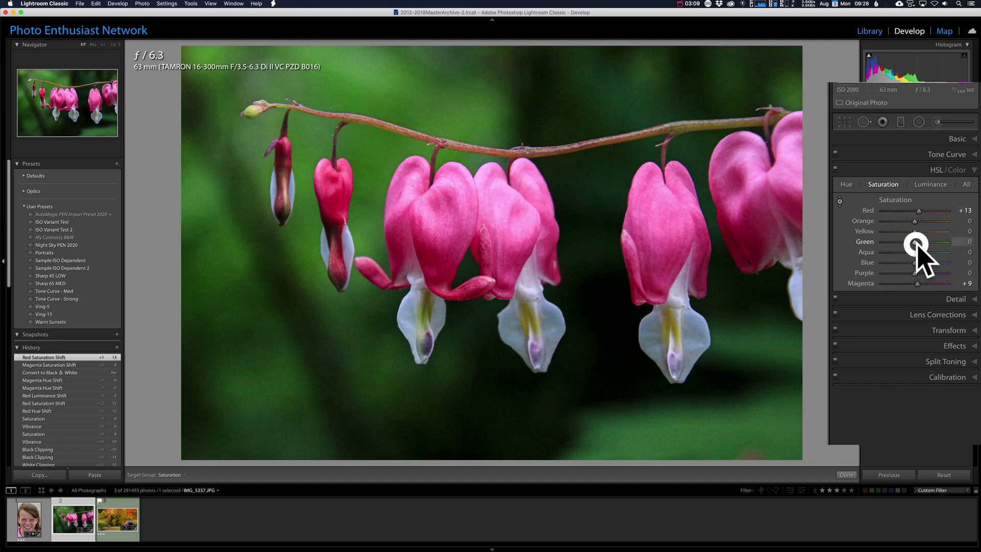
pyautogui.moveTo(916, 244); pyautogui.dragTo(905, 243)
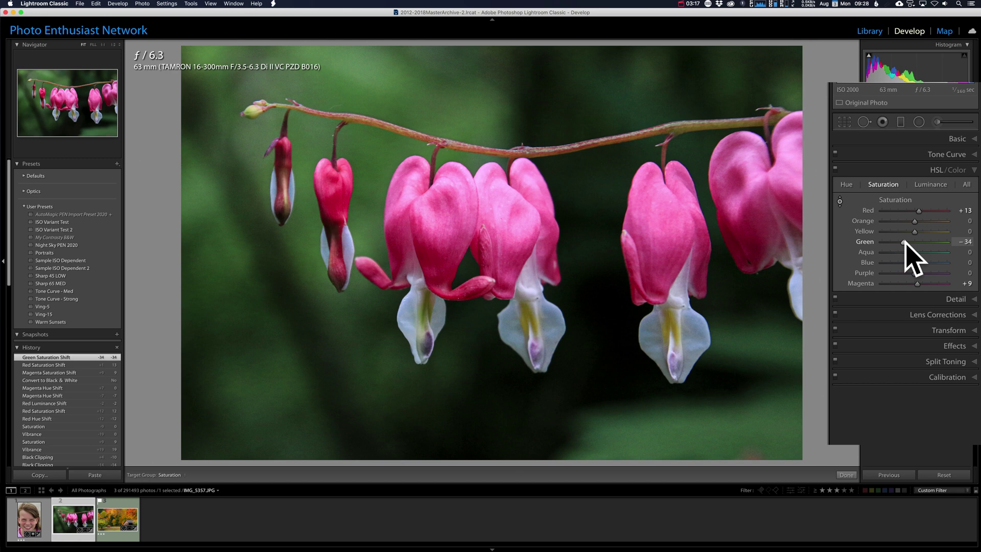
# Open the autumn barn photo, Alt-reset all hues to 0, and shift Green hue to -44
pyautogui.click(121, 516)
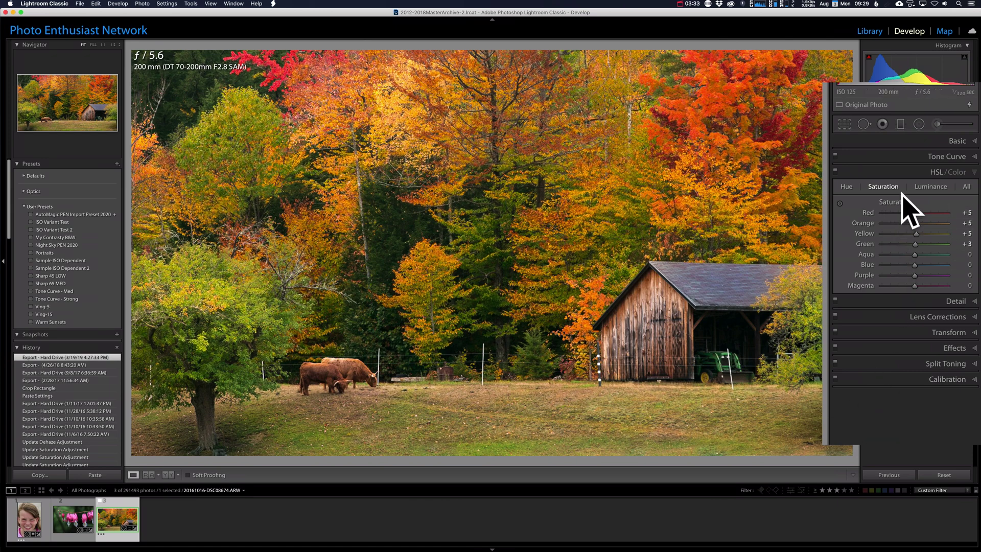
pyautogui.click(848, 187)
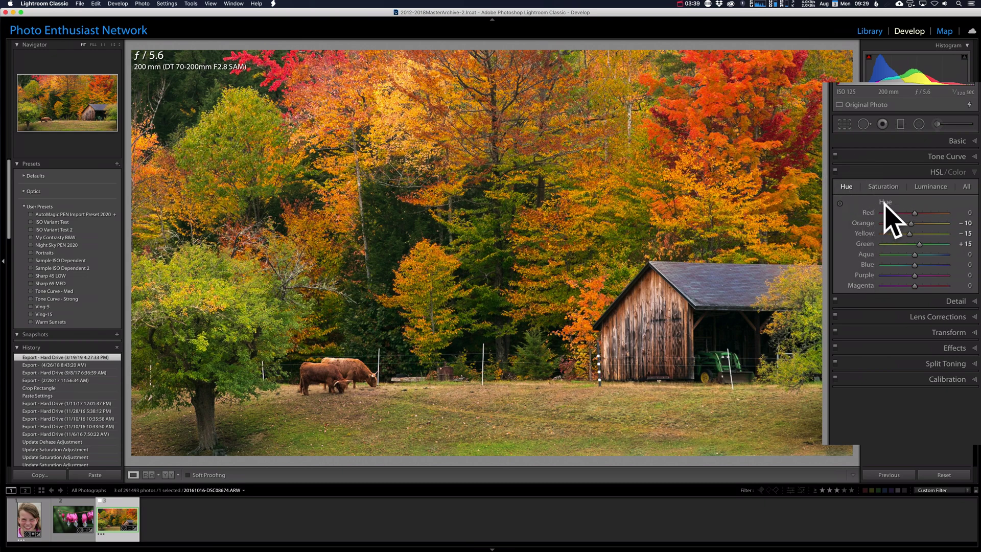
pyautogui.press('alt')
pyautogui.click(891, 203)
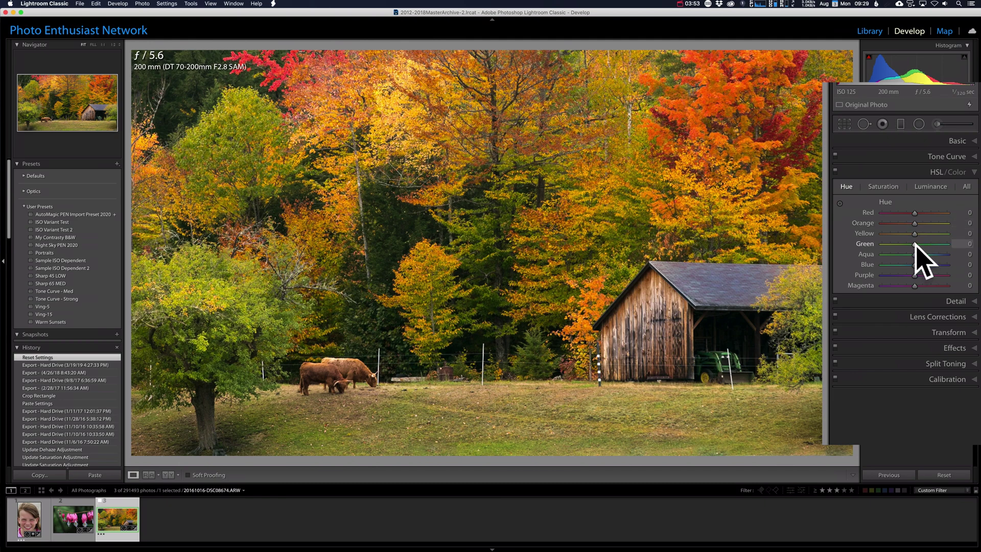
pyautogui.moveTo(915, 245)
pyautogui.mouseDown()
pyautogui.moveTo(887, 245)
pyautogui.moveTo(967, 245)
pyautogui.moveTo(885, 245)
pyautogui.moveTo(902, 247)
pyautogui.mouseUp()
# Shift the Yellow hue to -27, then open the girl's portrait
pyautogui.click(915, 233)
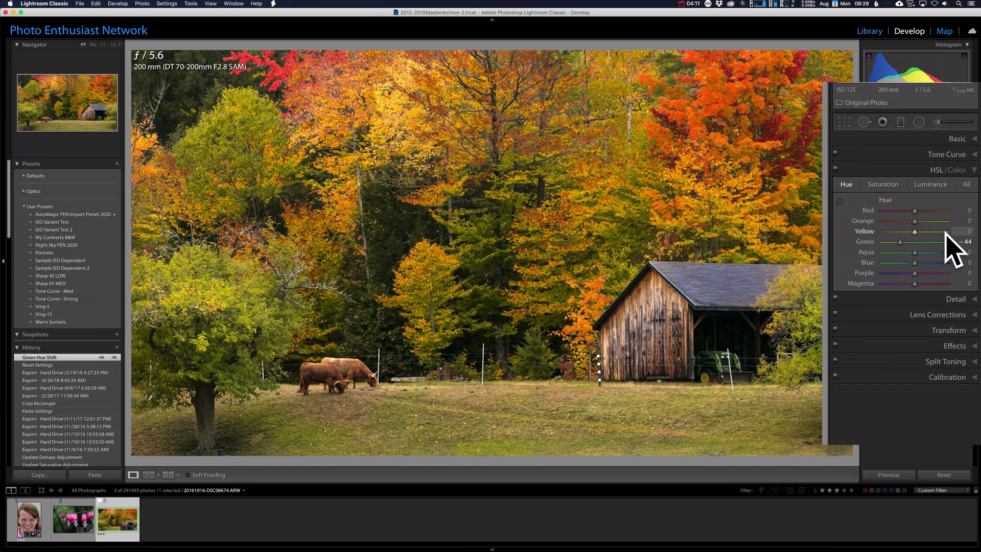
pyautogui.moveTo(914, 232); pyautogui.dragTo(906, 233)
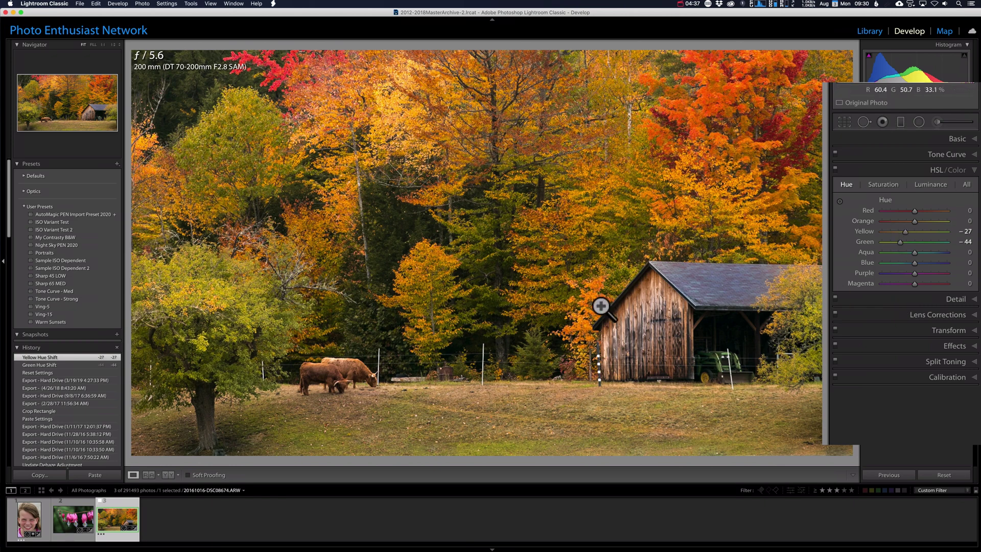
pyautogui.click(20, 520)
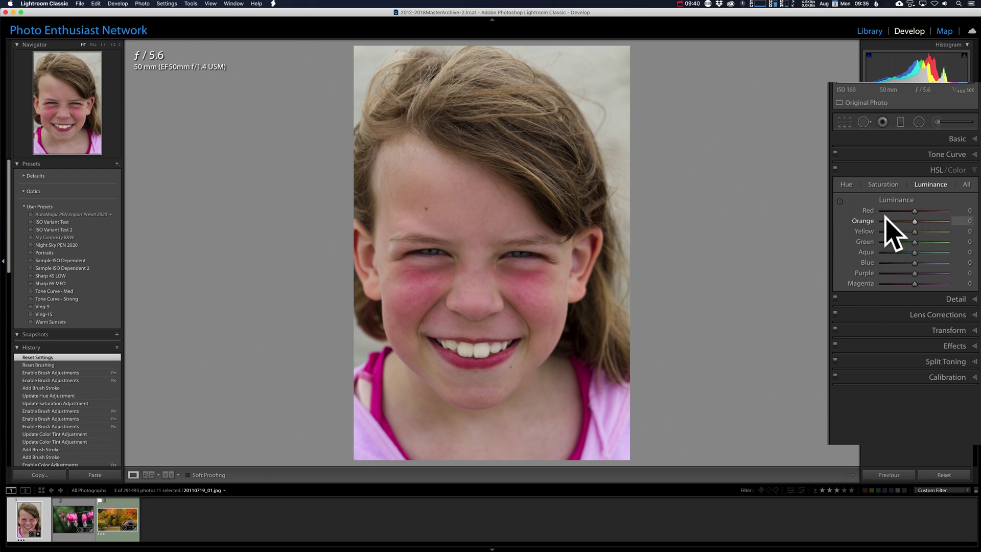
# Pick the Red swatch in HSL Color mode and set its Hue to +27
pyautogui.click(957, 170)
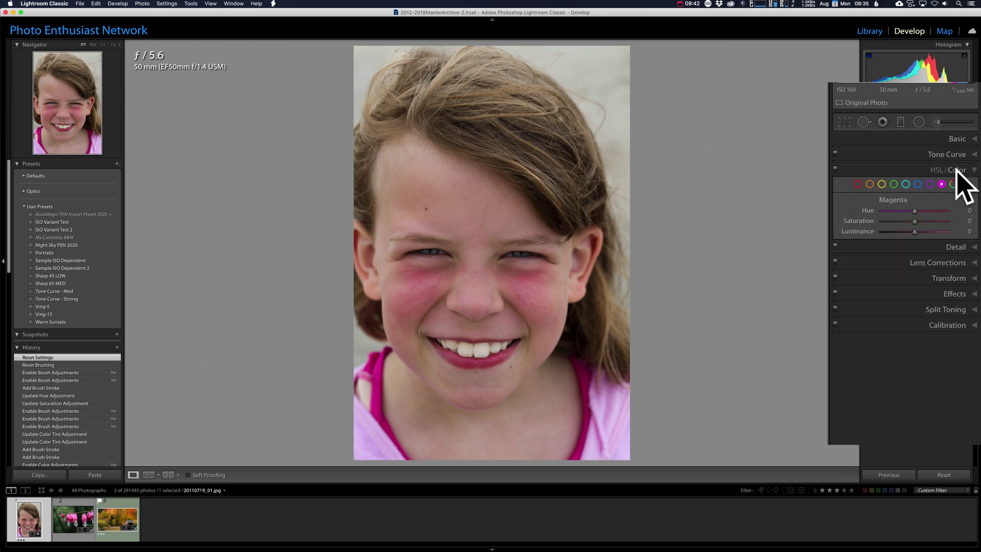
pyautogui.click(858, 184)
pyautogui.click(915, 212)
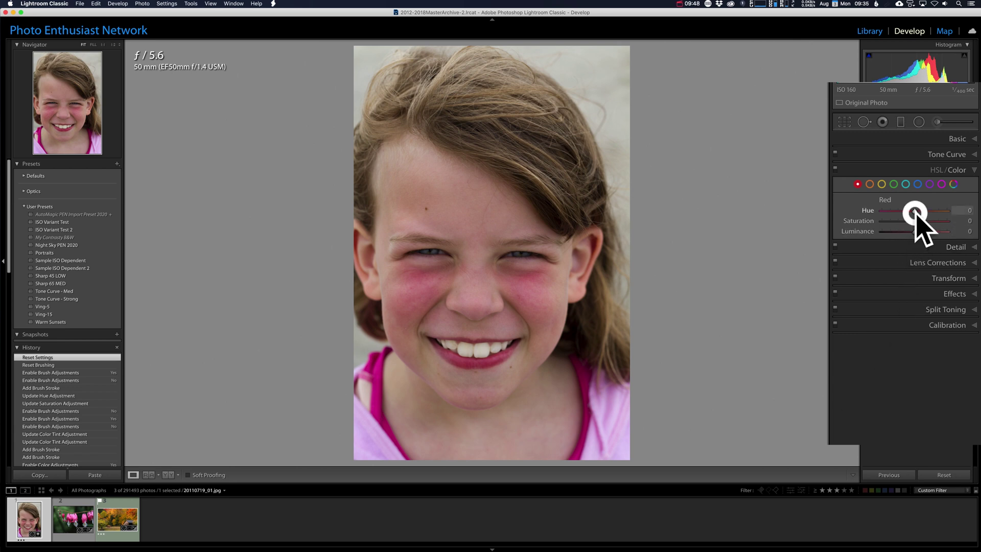
pyautogui.moveTo(915, 211)
pyautogui.mouseDown()
pyautogui.moveTo(924, 211)
pyautogui.moveTo(915, 221)
pyautogui.mouseUp()
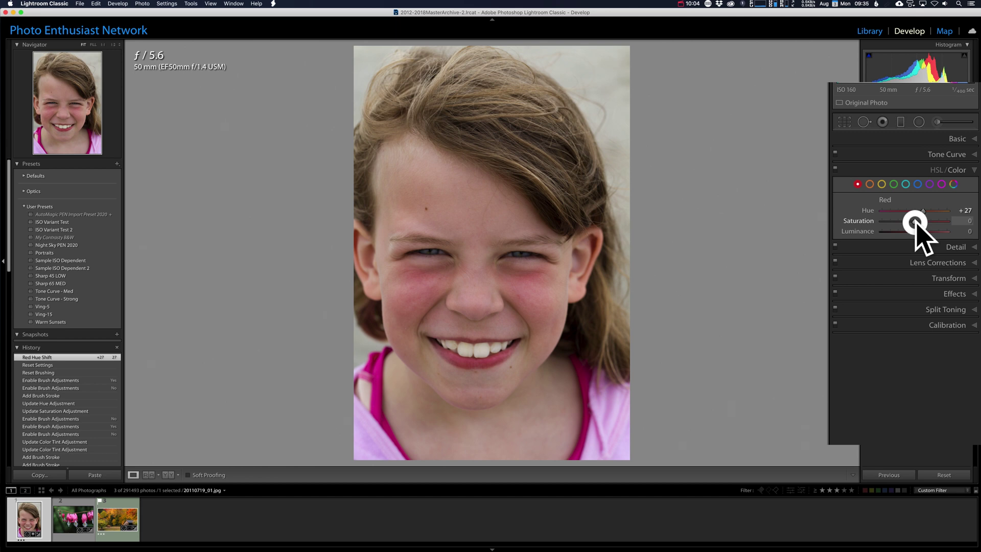
# Preview Red saturation at -100 to locate the reds, then settle it at -23
pyautogui.moveTo(915, 221); pyautogui.dragTo(834, 221)
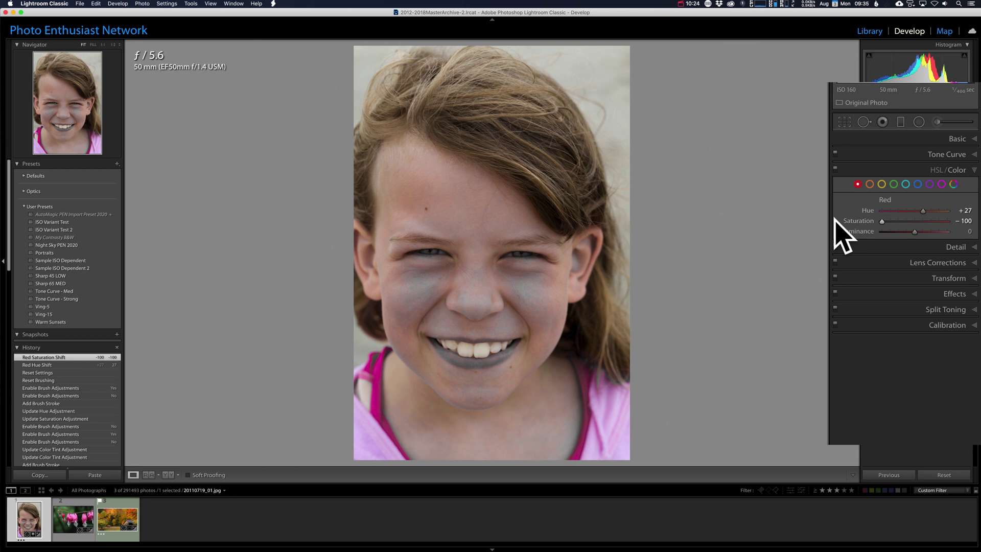
pyautogui.moveTo(882, 221); pyautogui.dragTo(926, 233)
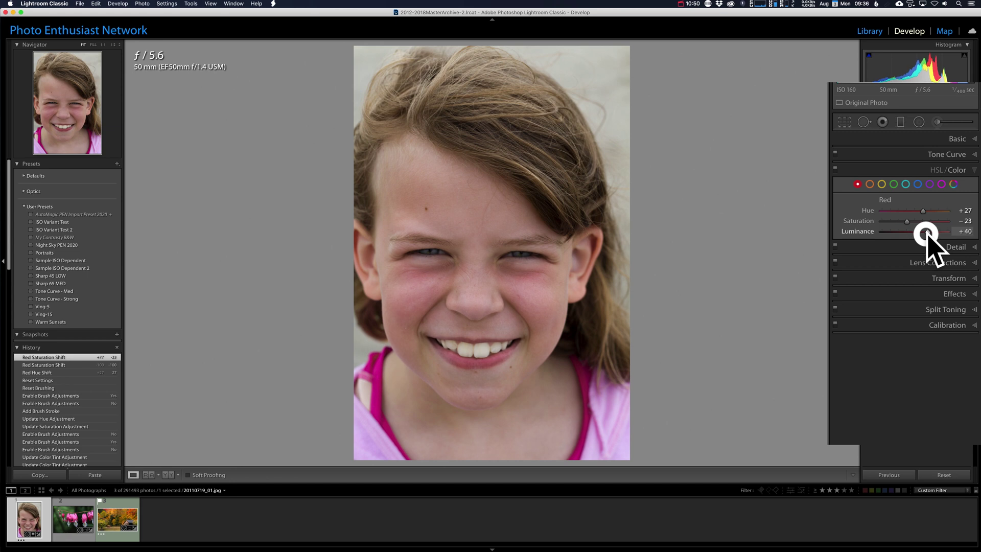
# Push Red luminance high to preview, then settle it at +22
pyautogui.moveTo(927, 233); pyautogui.dragTo(960, 235)
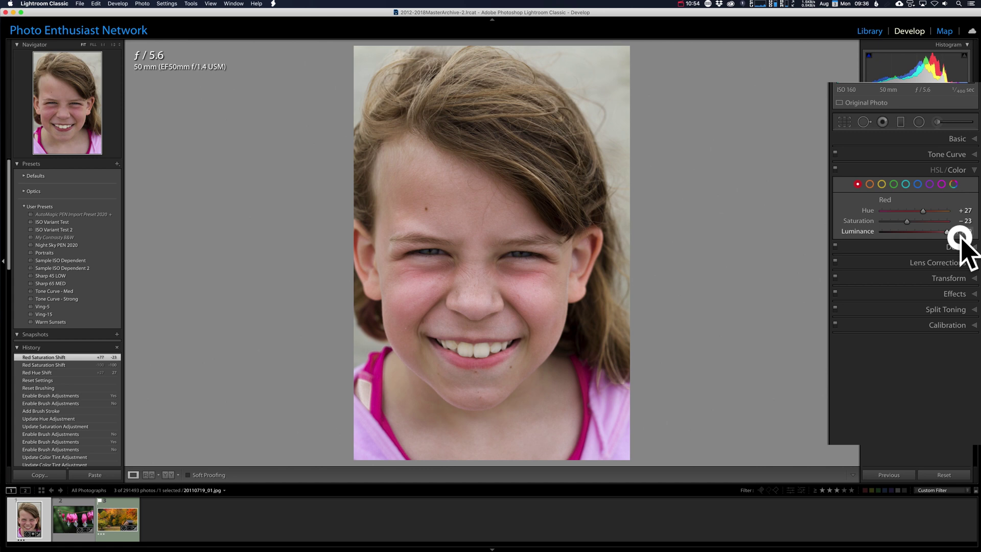
pyautogui.moveTo(961, 235); pyautogui.dragTo(925, 234)
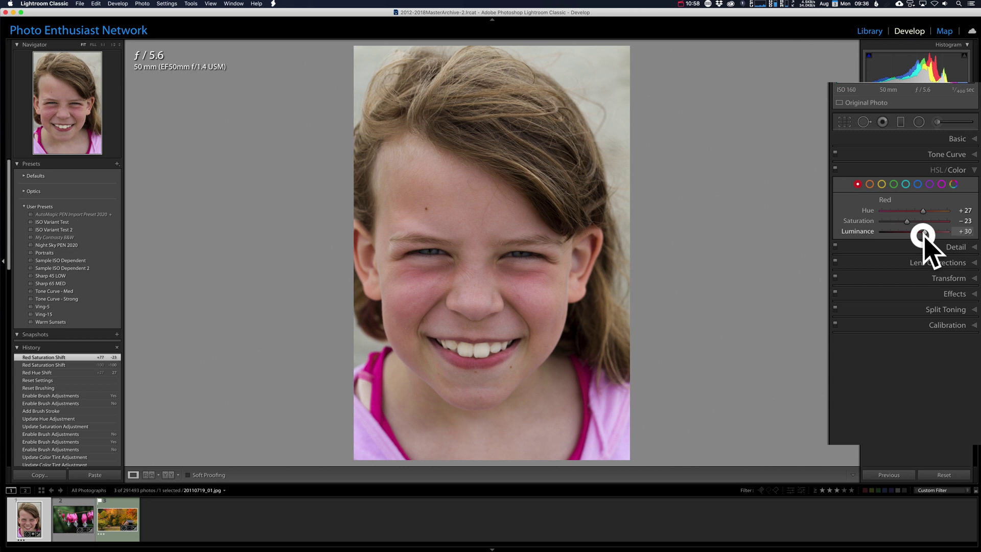
pyautogui.moveTo(923, 234); pyautogui.dragTo(919, 233)
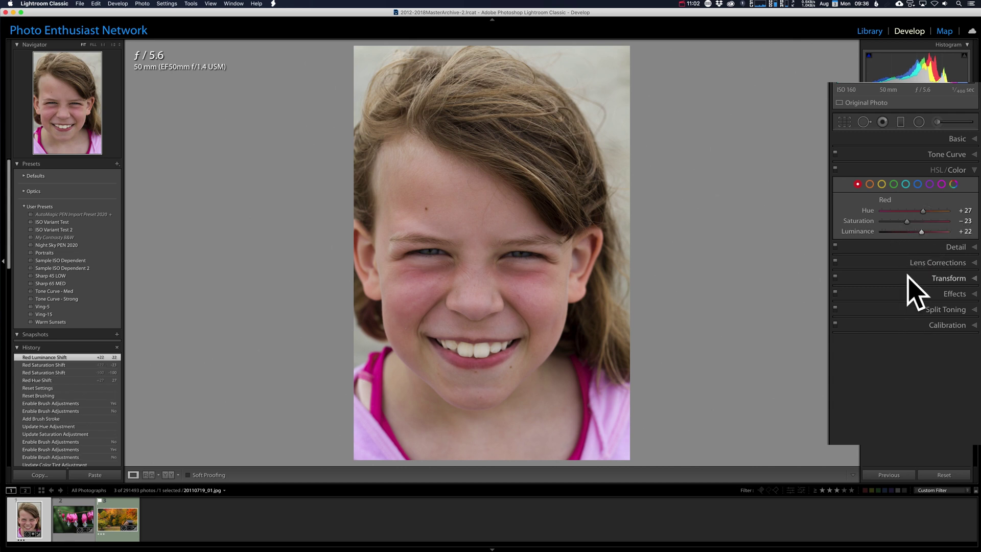
# Try a Magenta hue shift on the portrait and reset it back to 0
pyautogui.click(942, 184)
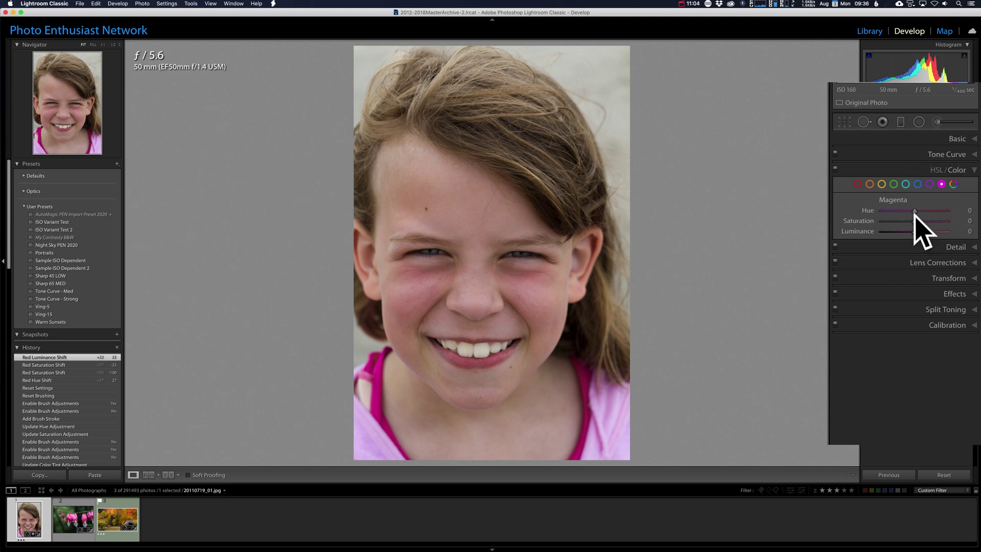
pyautogui.moveTo(914, 212)
pyautogui.mouseDown()
pyautogui.moveTo(891, 214)
pyautogui.moveTo(957, 216)
pyautogui.moveTo(886, 211)
pyautogui.moveTo(974, 211)
pyautogui.moveTo(855, 211)
pyautogui.moveTo(964, 212)
pyautogui.moveTo(890, 215)
pyautogui.moveTo(932, 215)
pyautogui.moveTo(909, 220)
pyautogui.mouseUp()
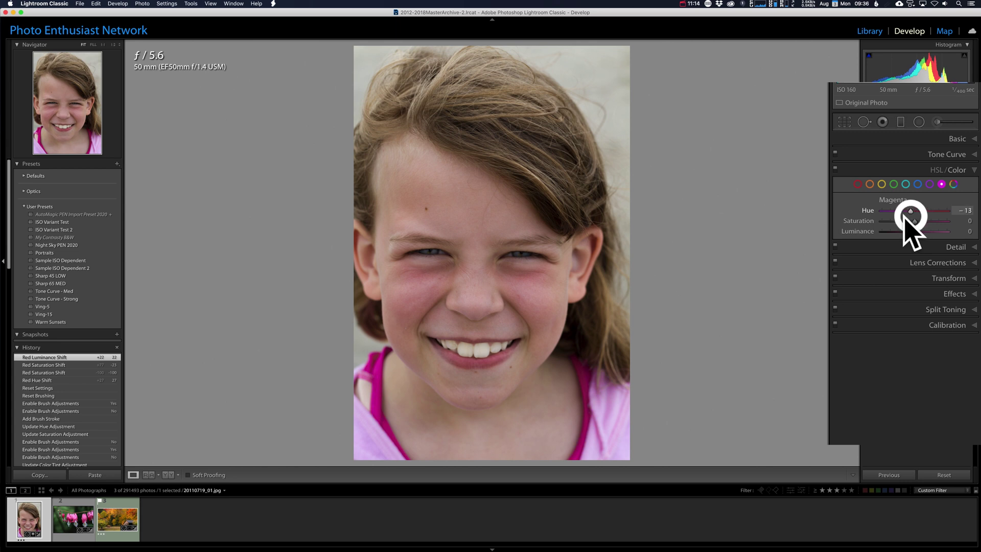
pyautogui.doubleClick(868, 210)
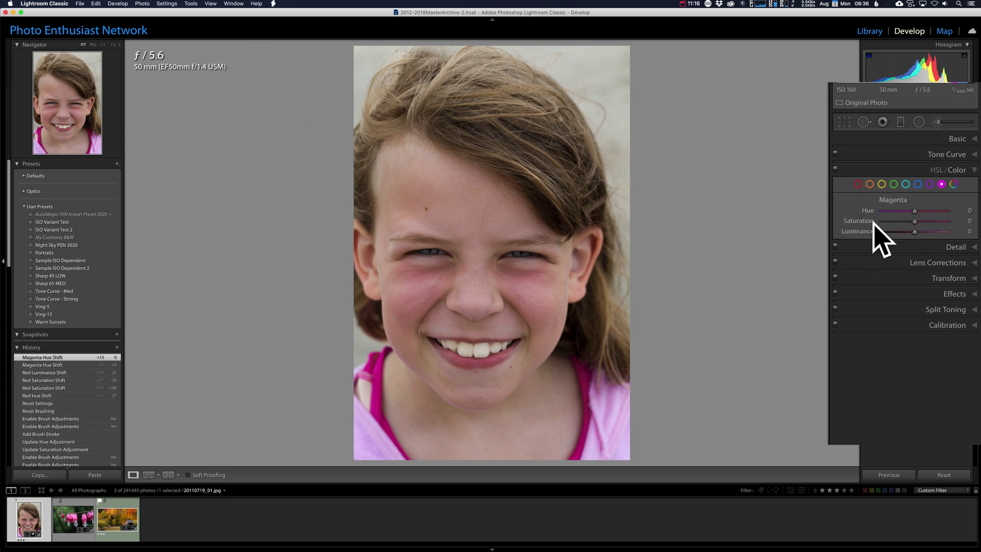
# Compare the portrait with HSL off and on, then select the Adjustment Brush
pyautogui.click(835, 167)
pyautogui.click(835, 167)
pyautogui.click(835, 167)
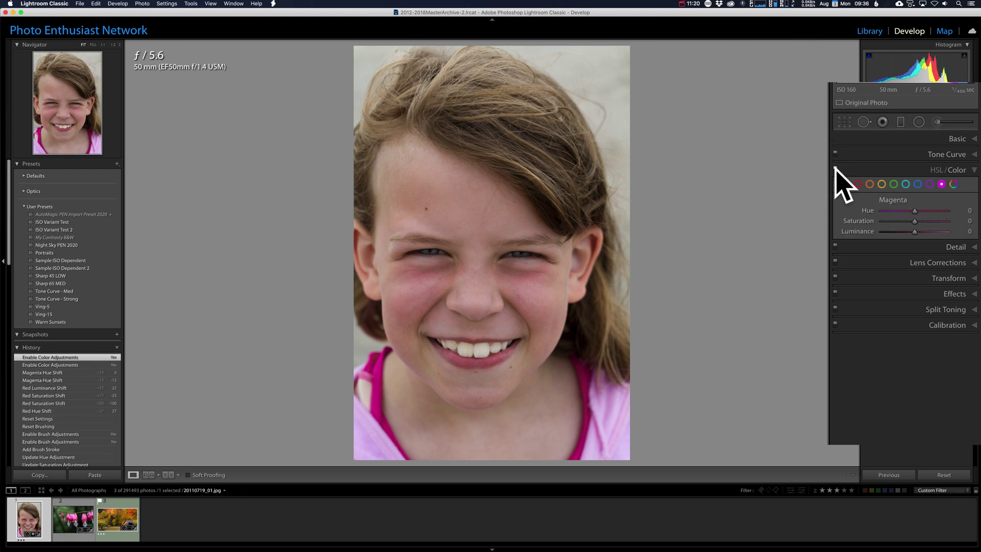
pyautogui.click(835, 167)
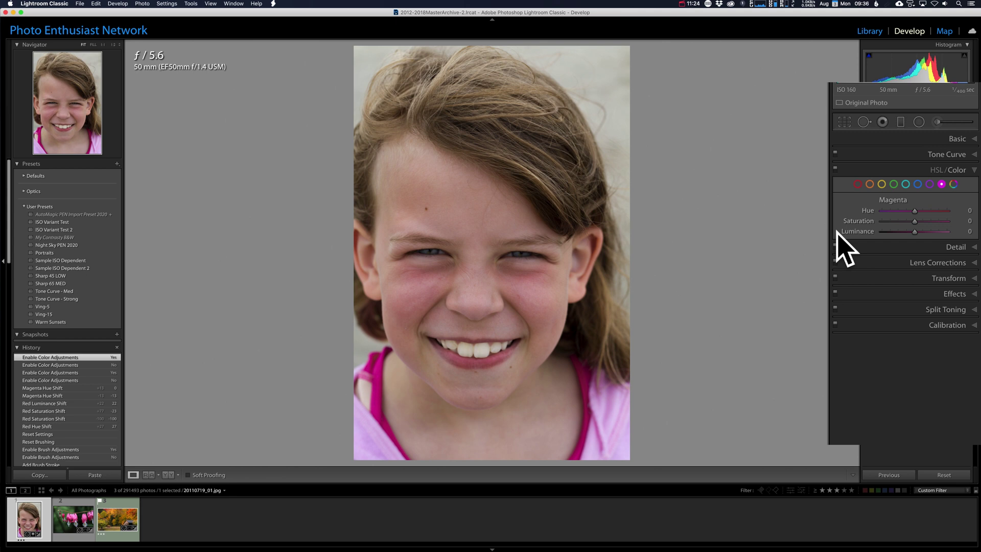
pyautogui.click(835, 168)
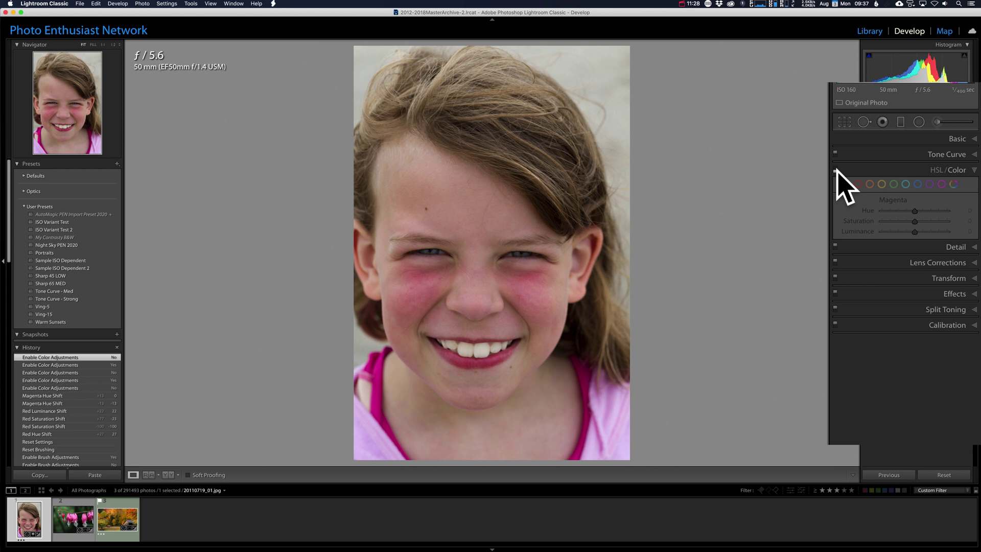
pyautogui.click(836, 168)
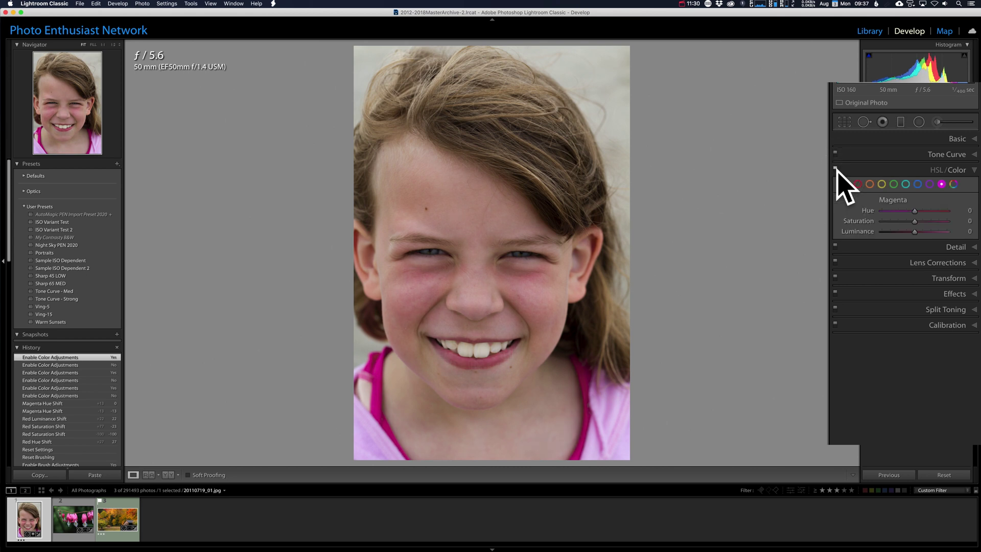
pyautogui.click(973, 139)
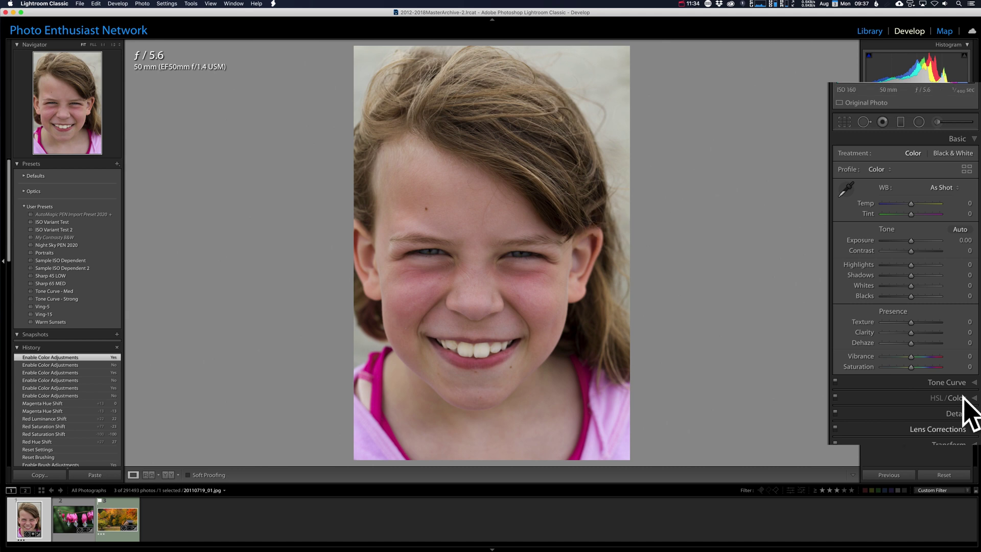
pyautogui.click(937, 122)
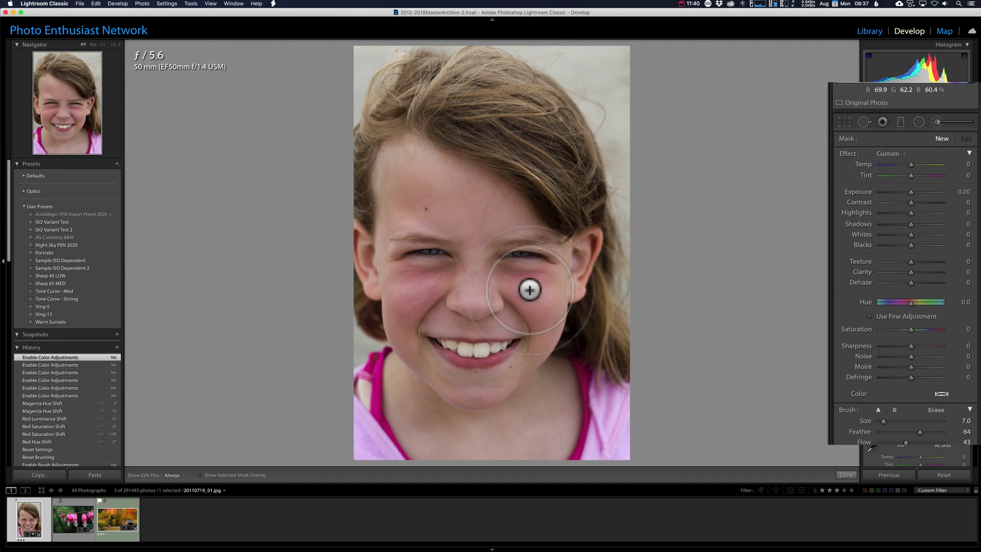
# Paint a brush mask across both cheeks, check it with the overlay, and set Hue to 22.3
pyautogui.press('h')
pyautogui.moveTo(541, 280)
pyautogui.mouseDown()
pyautogui.moveTo(529, 311)
pyautogui.moveTo(554, 317)
pyautogui.moveTo(513, 276)
pyautogui.moveTo(414, 278)
pyautogui.moveTo(392, 305)
pyautogui.moveTo(442, 286)
pyautogui.moveTo(400, 324)
pyautogui.moveTo(438, 281)
pyautogui.mouseUp()
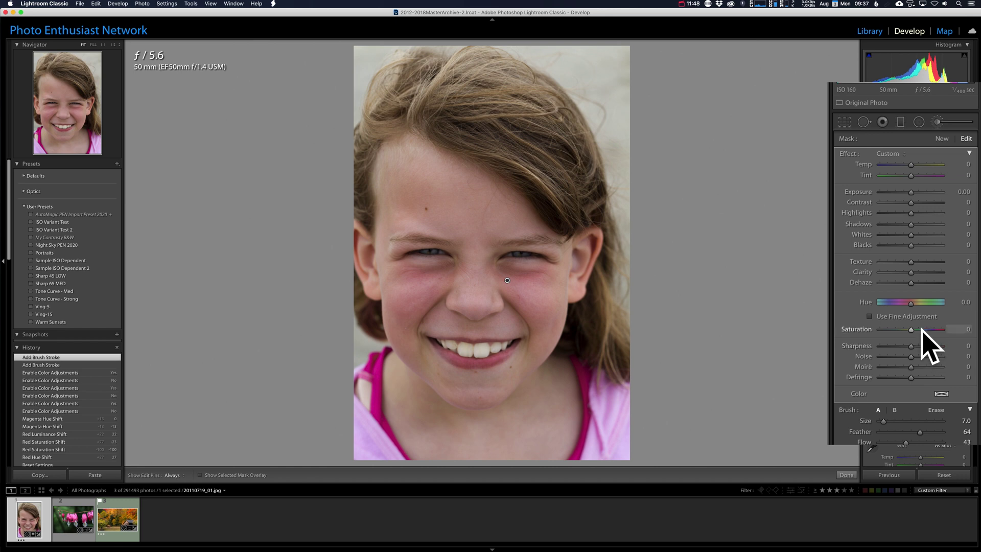
pyautogui.press('o')
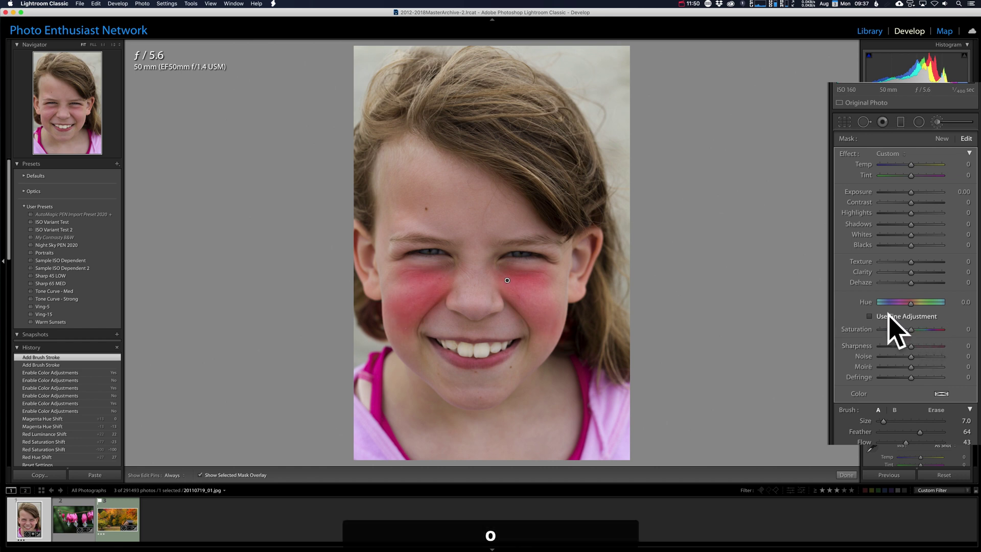
pyautogui.hotkey('shift', 'o')
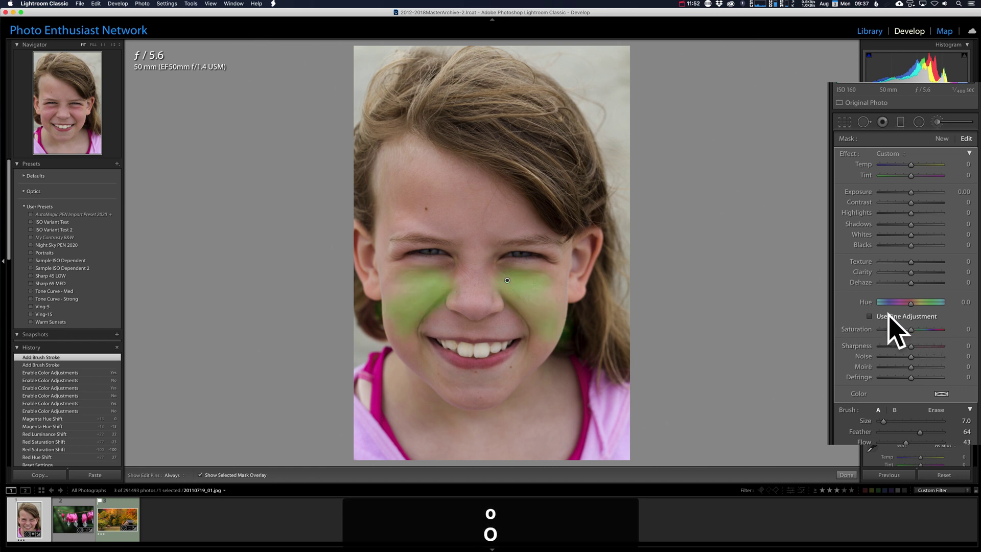
pyautogui.press('o')
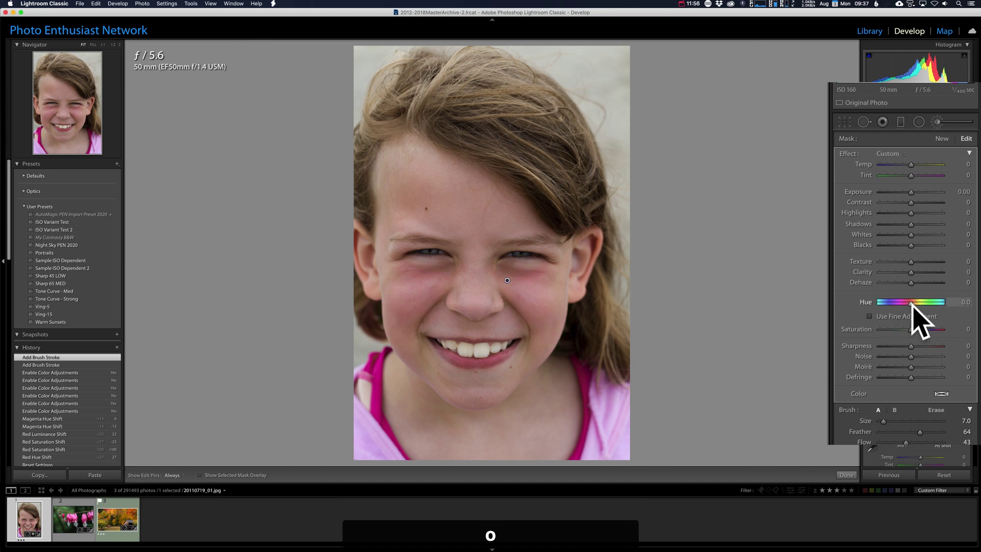
pyautogui.moveTo(911, 303); pyautogui.dragTo(915, 303)
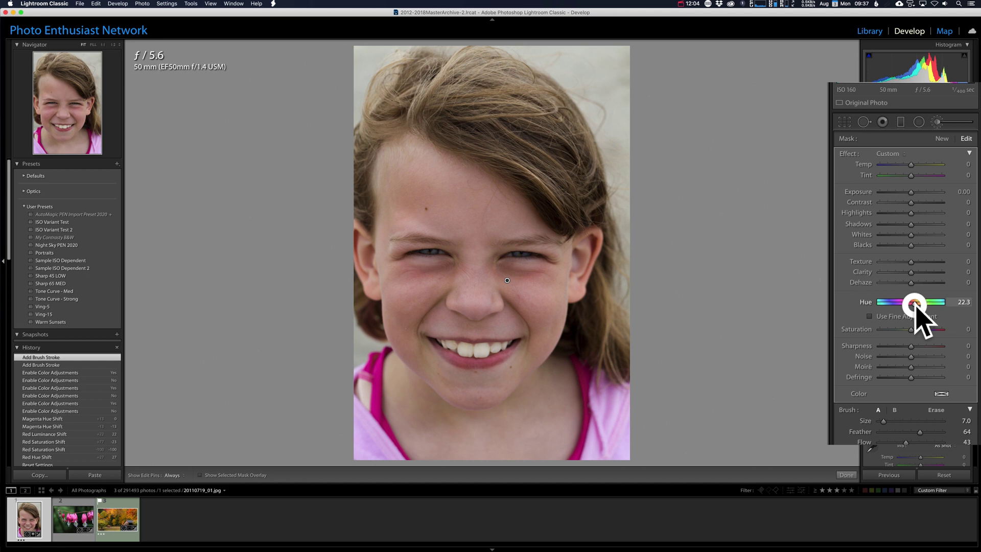
pyautogui.moveTo(915, 305); pyautogui.dragTo(914, 304)
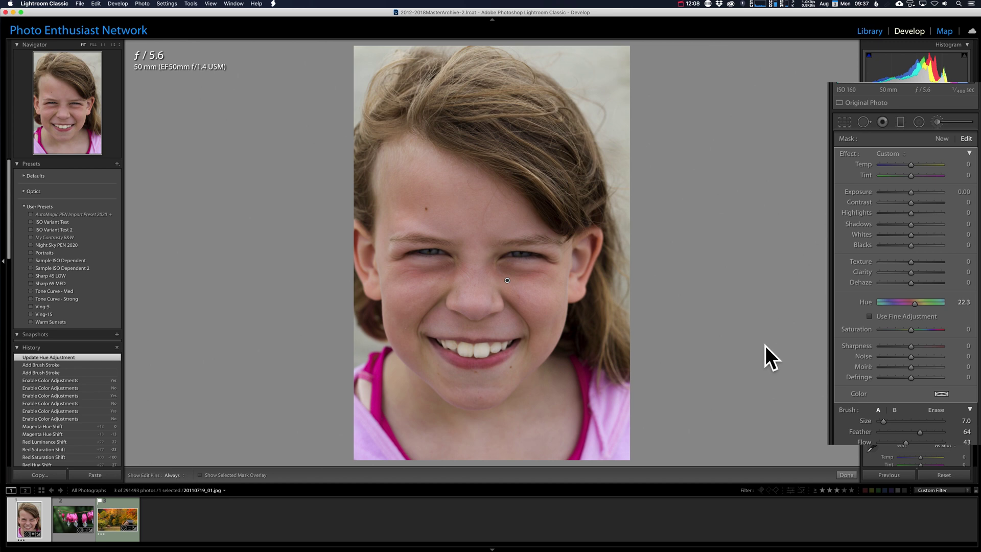
pyautogui.press('\\')
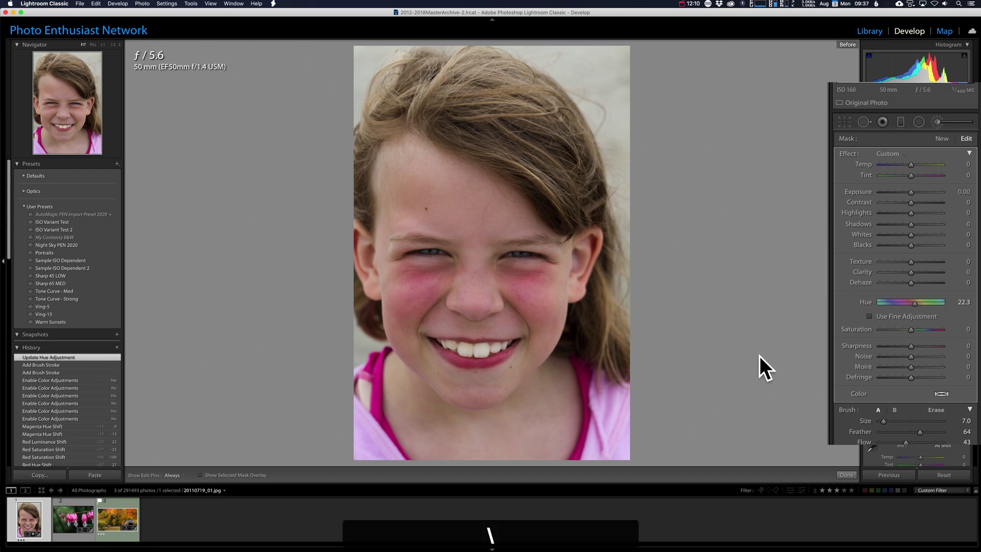
pyautogui.press('\\')
pyautogui.press('\\')
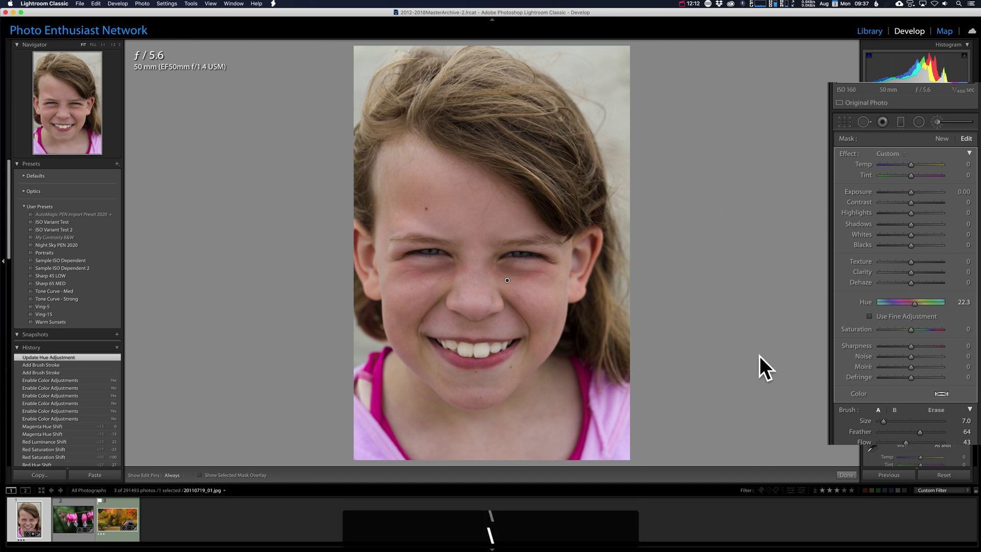
pyautogui.press('\\')
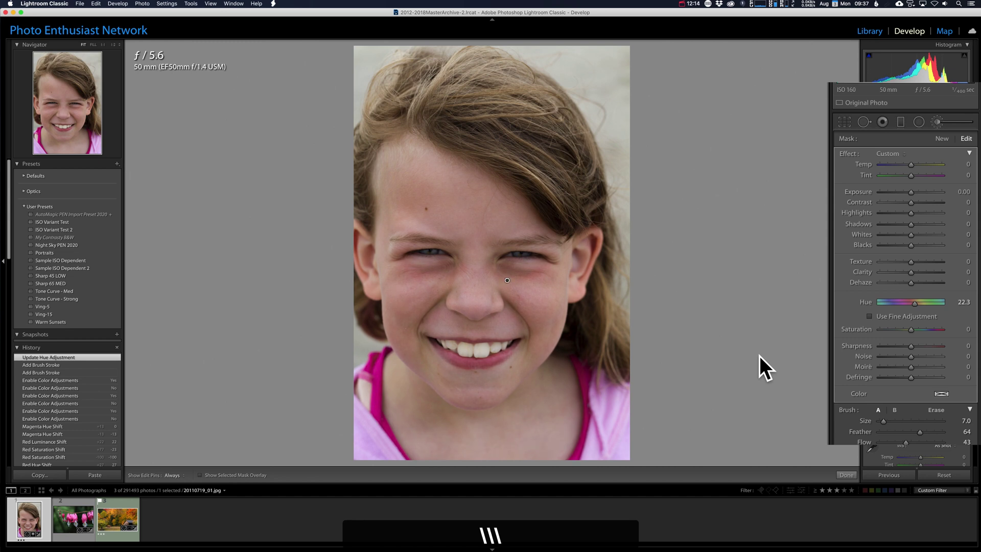